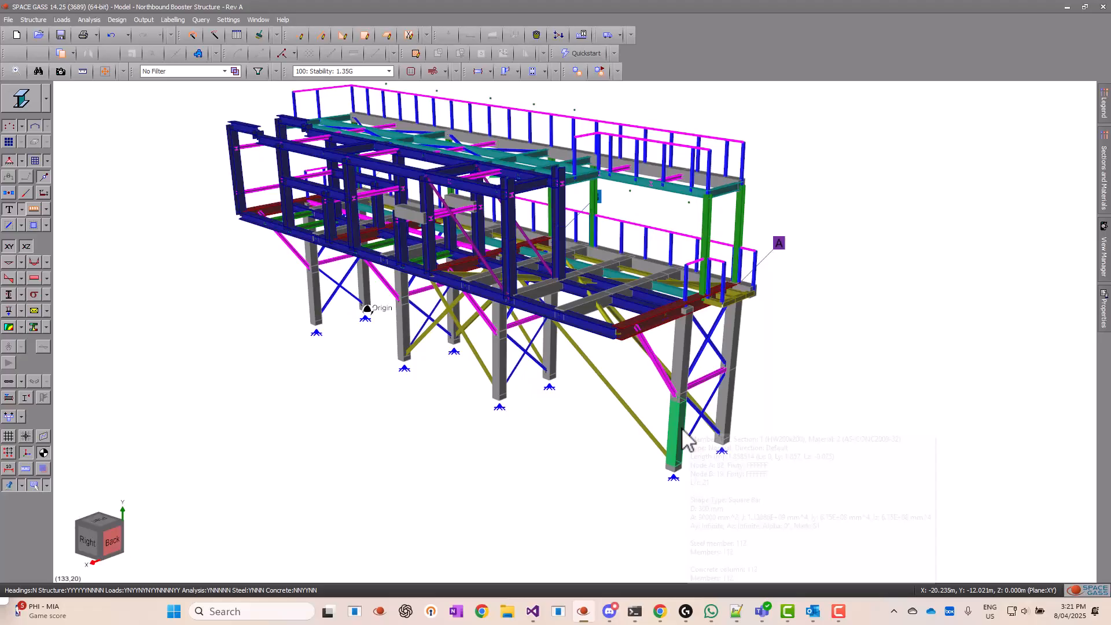
Step: Open the concrete column design for the lower segment of the structure's nearest corner column, member 112
click(683, 430)
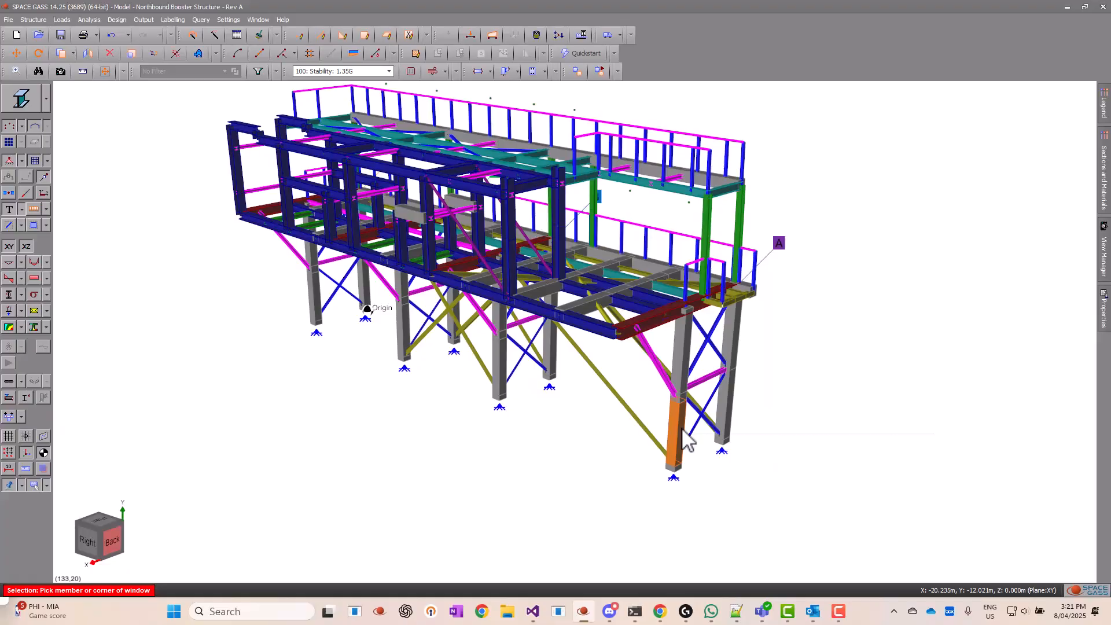
right_click(686, 438)
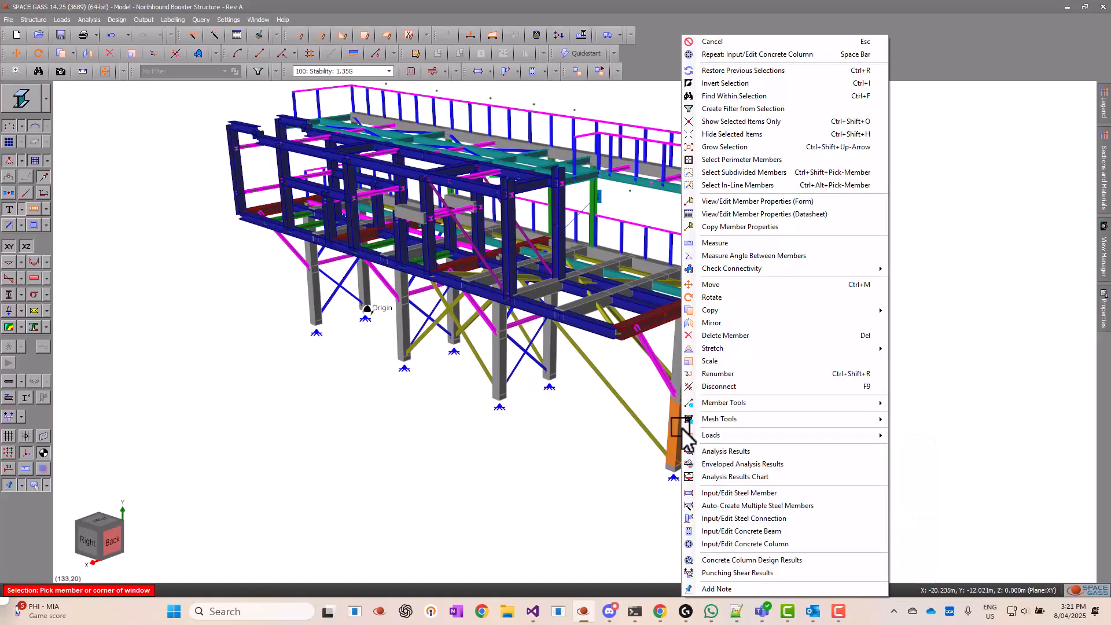
click(828, 545)
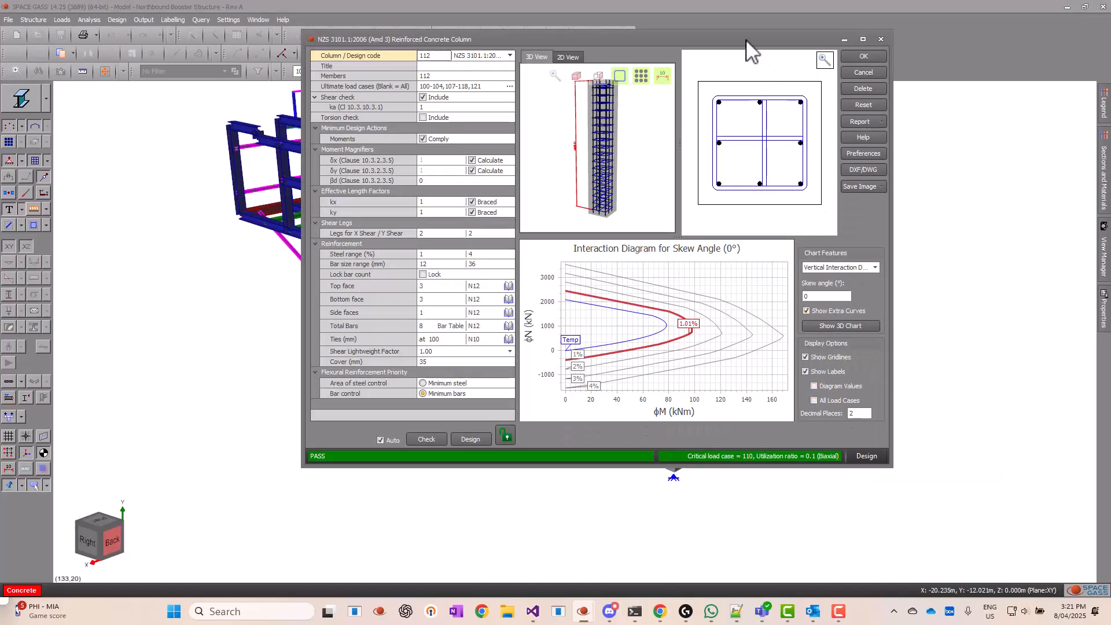
drag(746, 44, 717, 111)
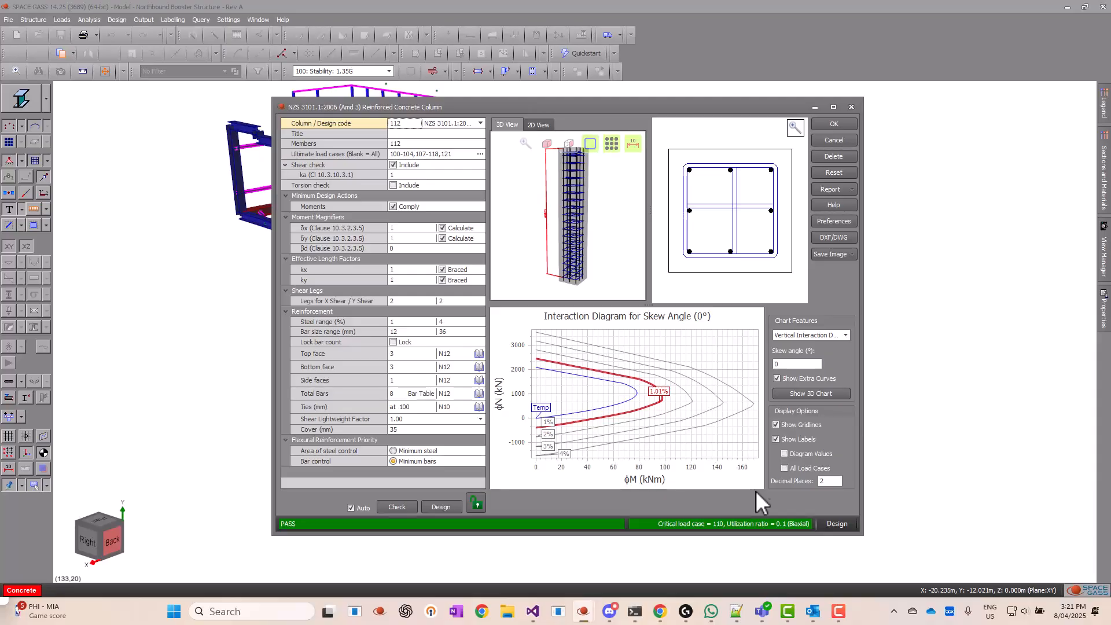
Step: Display column 112's 3D interaction diagram in a maximized design window and examine the load points near its base from several angles
click(835, 394)
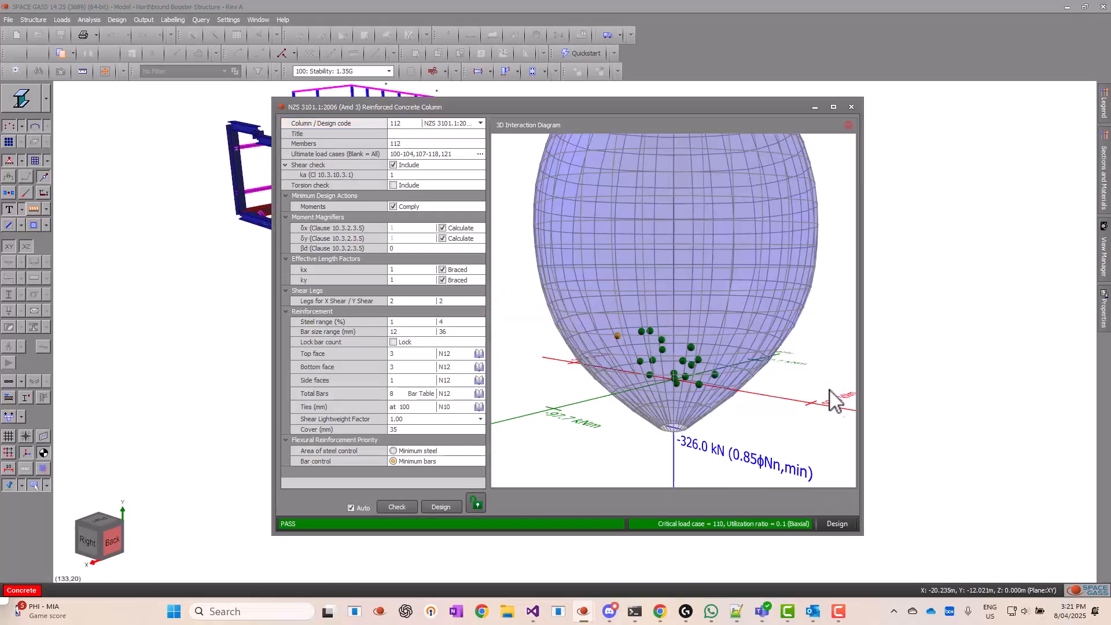
click(833, 107)
scroll(694, 216, down, 5)
drag(620, 245, 685, 292)
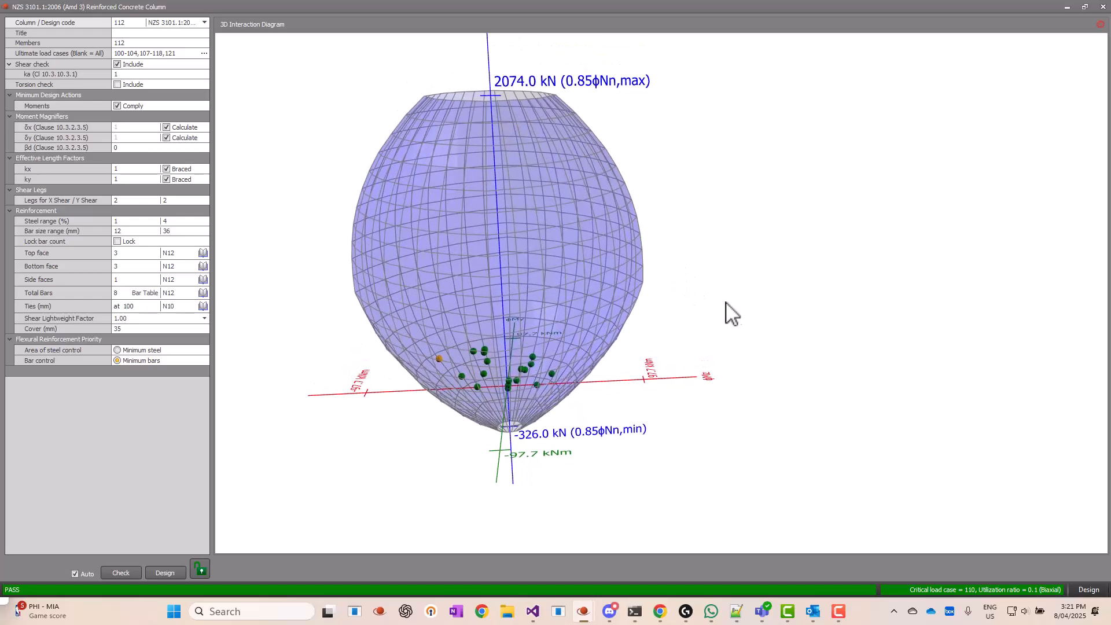
drag(670, 307, 667, 282)
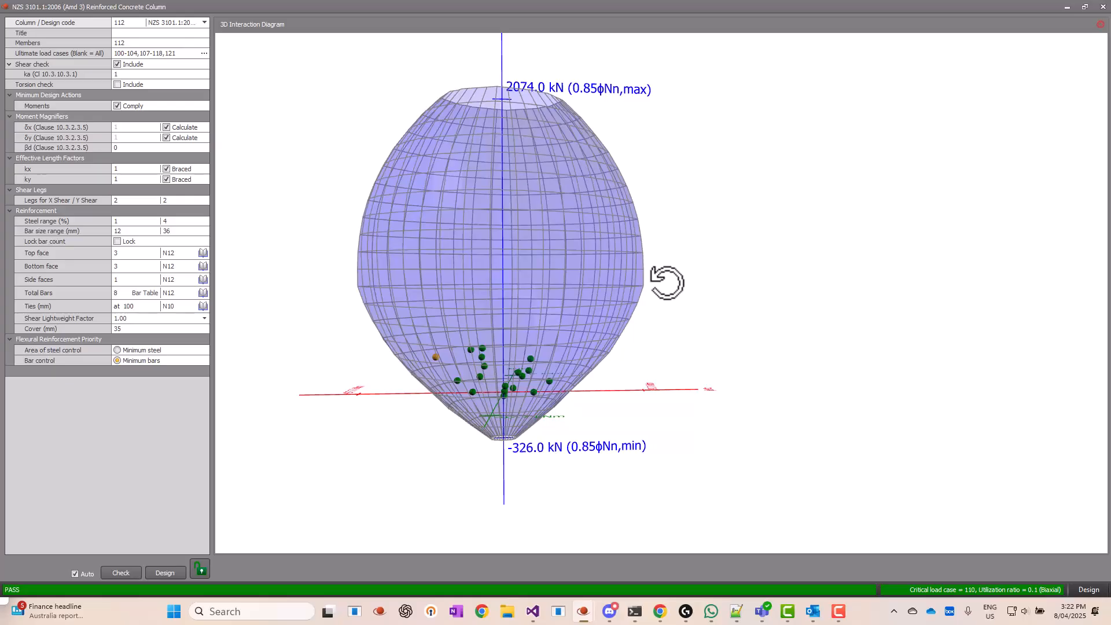
mouse_move(667, 282)
mouse_down()
mouse_move(694, 278)
mouse_move(695, 292)
mouse_up()
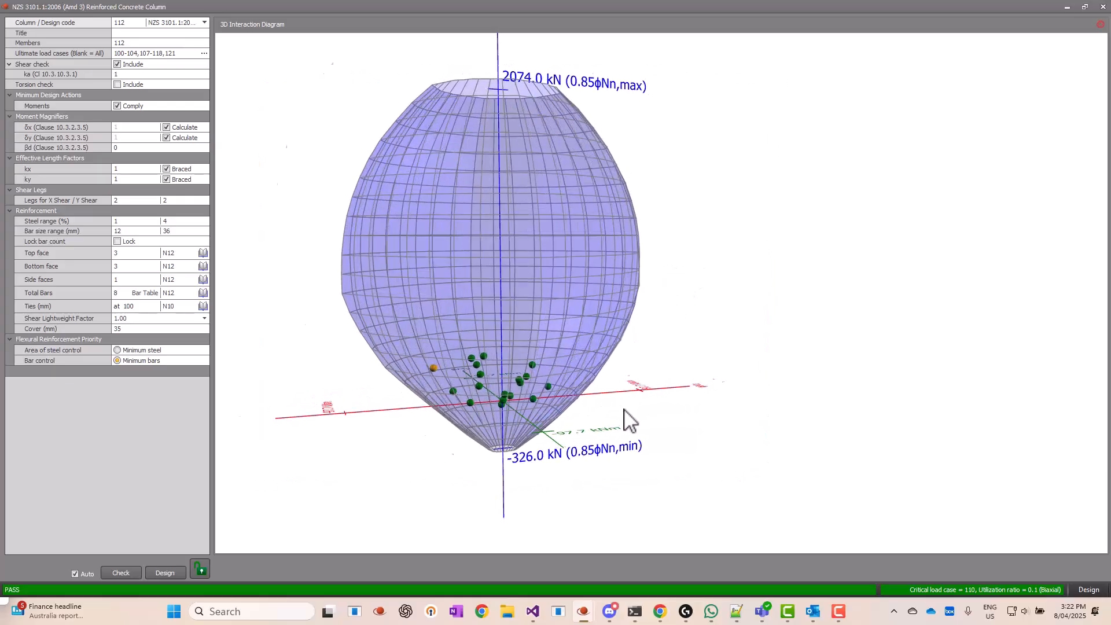
scroll(628, 413, up, 4)
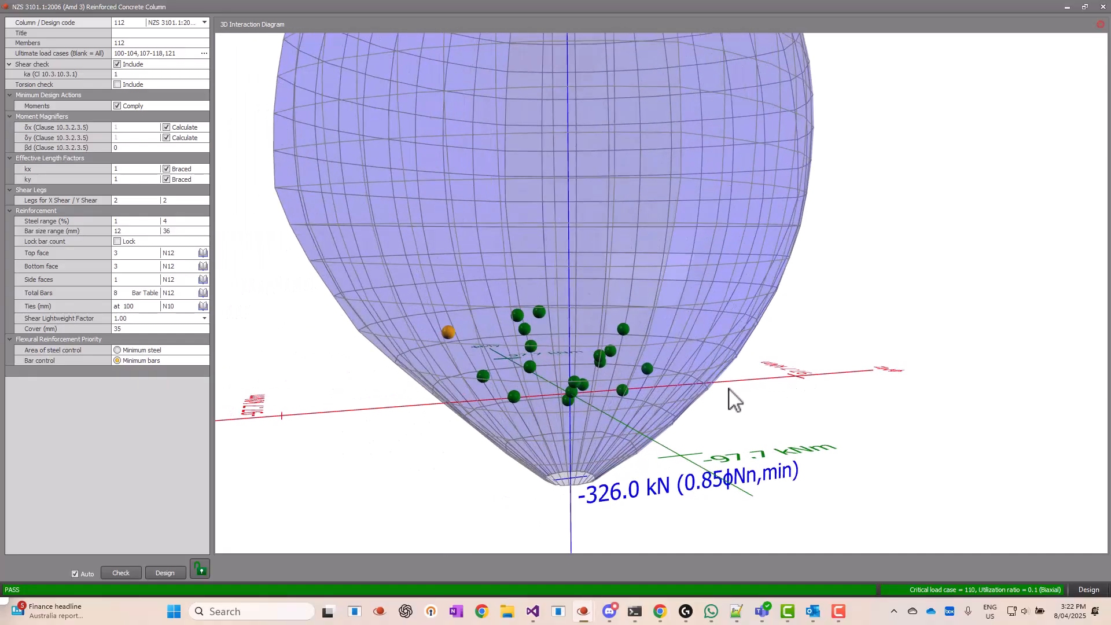
drag(730, 398, 742, 401)
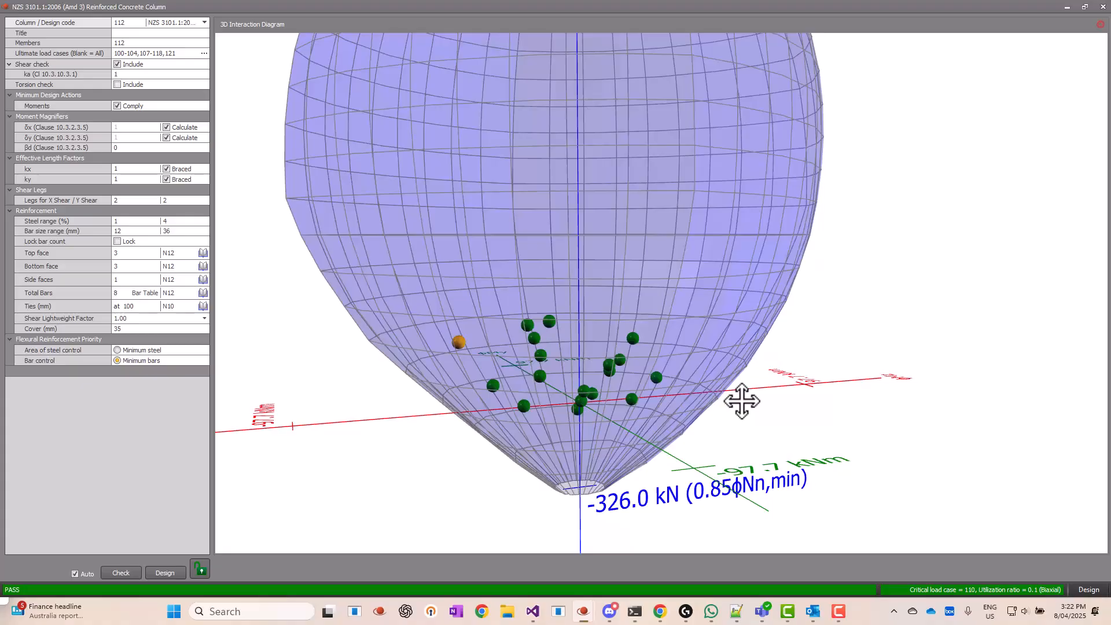
Step: Inspect the design results of load cases 110, 111 and 104 at their points in the 3D interaction diagram
click(462, 343)
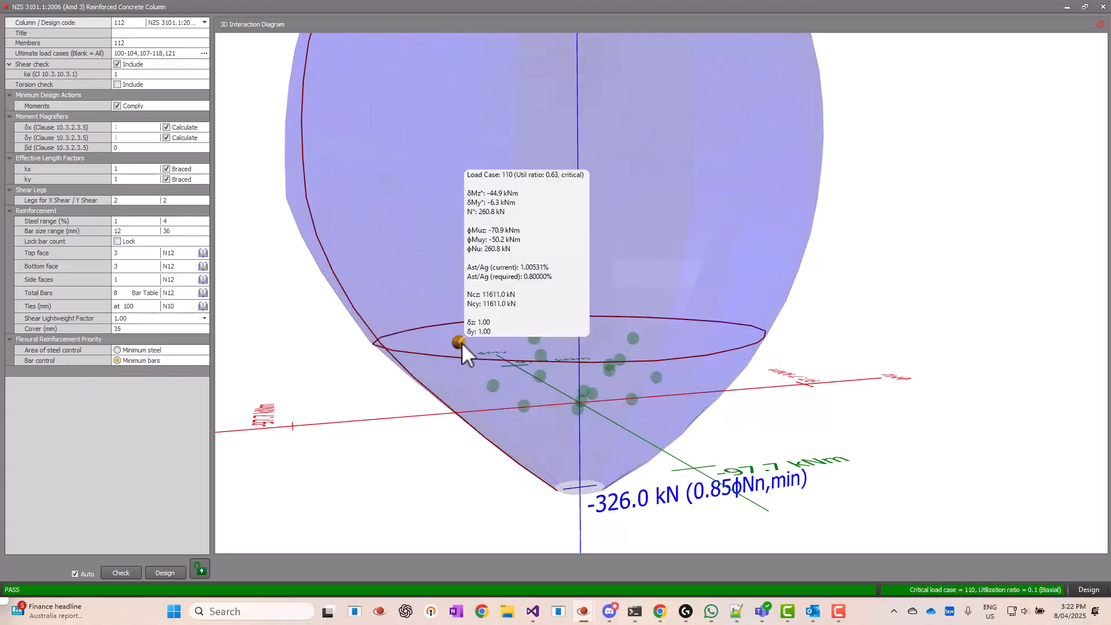
drag(628, 304, 613, 311)
click(575, 346)
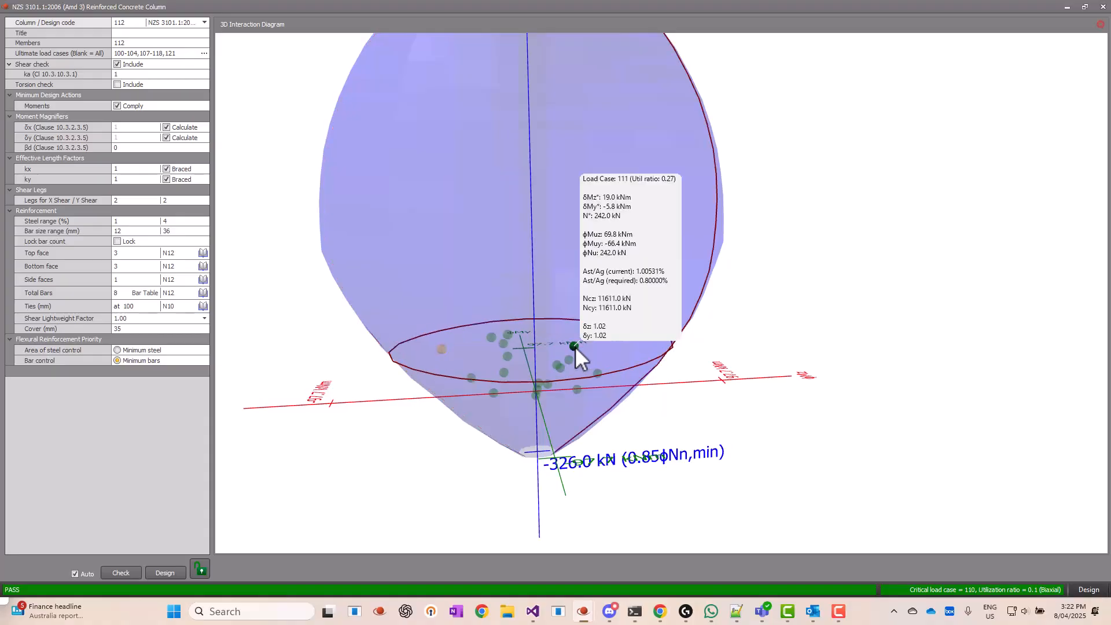
click(598, 373)
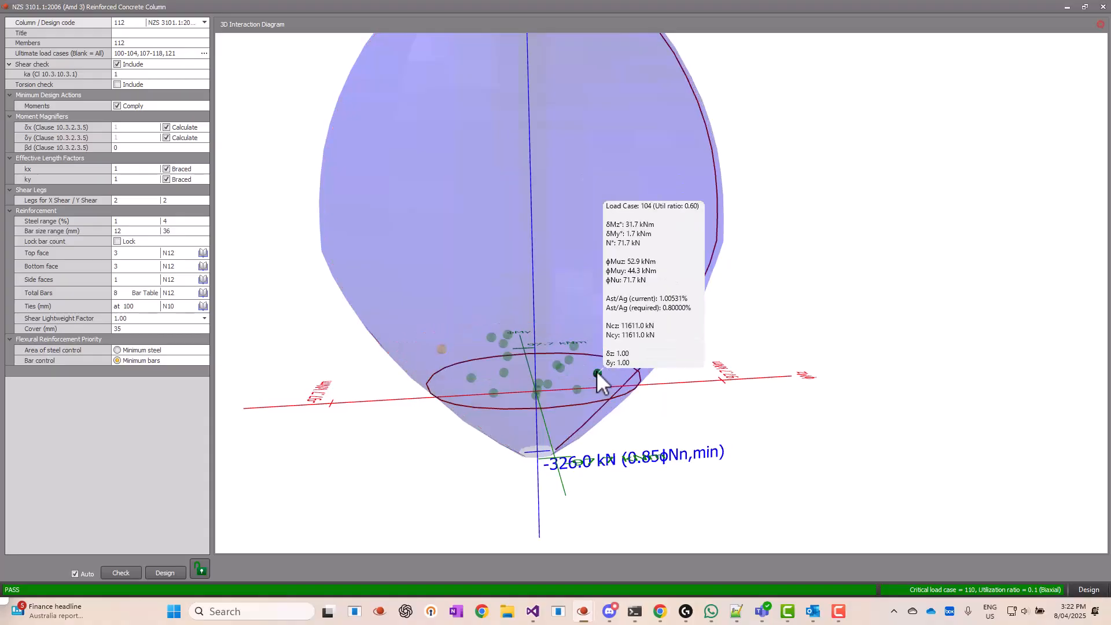
click(575, 346)
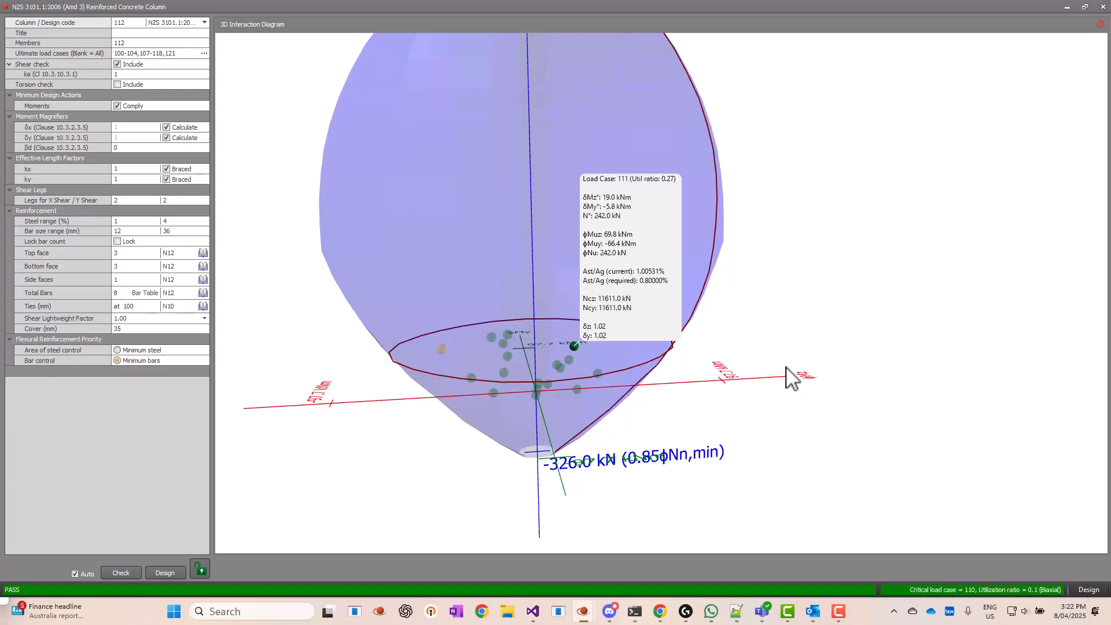
click(446, 350)
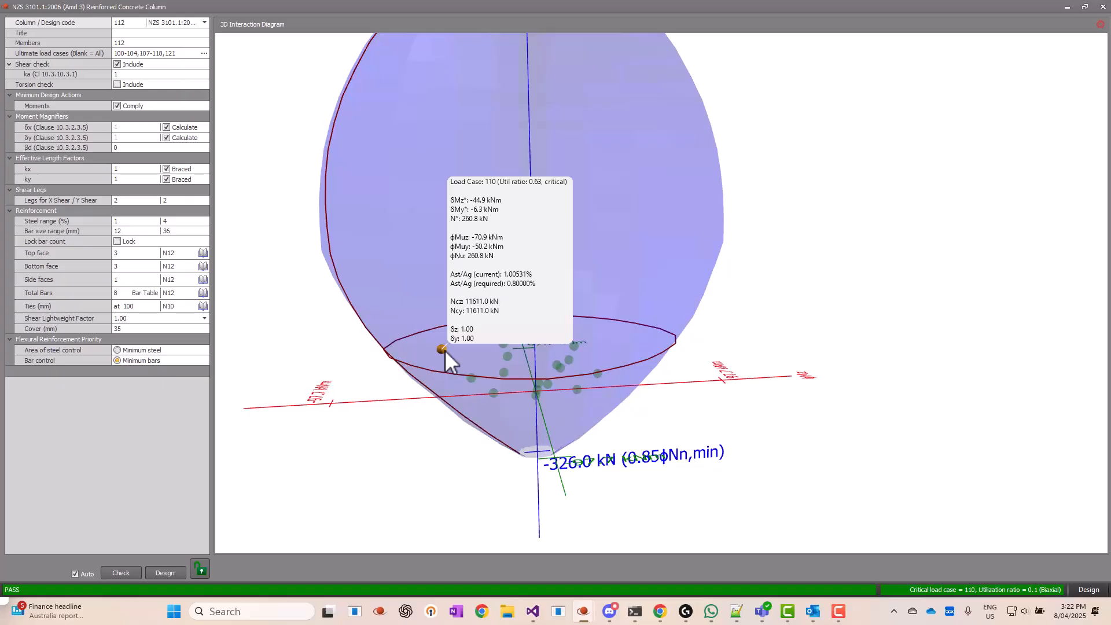
Step: Open the horizontal interaction diagram at load case 110's axial load from its 3D point and enlarge the chart area
drag(446, 349, 479, 413)
scroll(473, 401, down, 2)
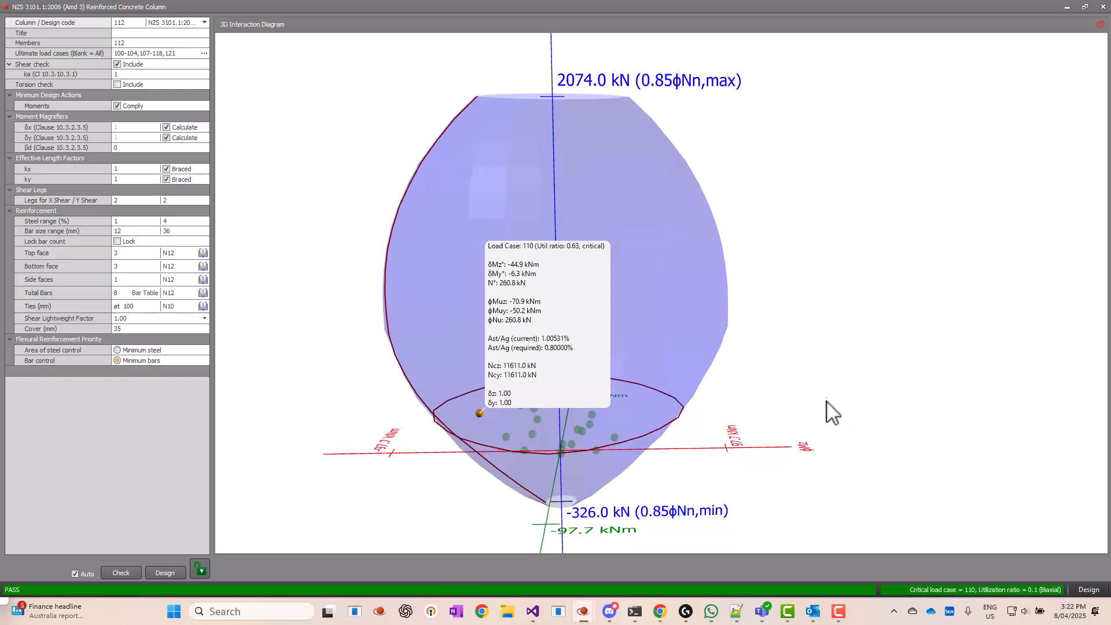
drag(821, 330, 798, 335)
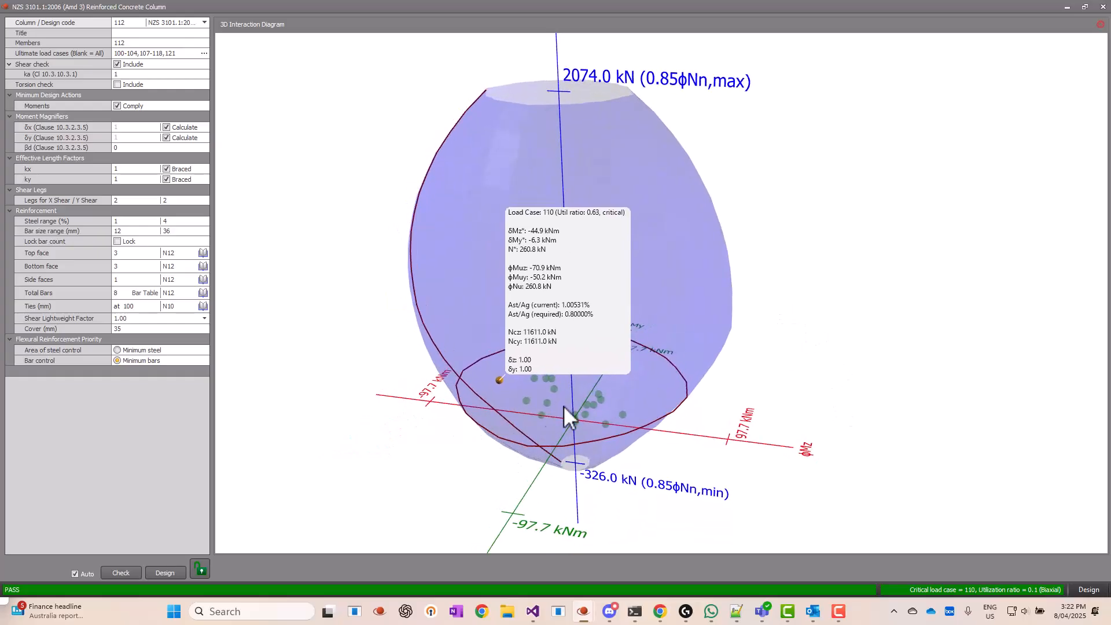
double_click(502, 382)
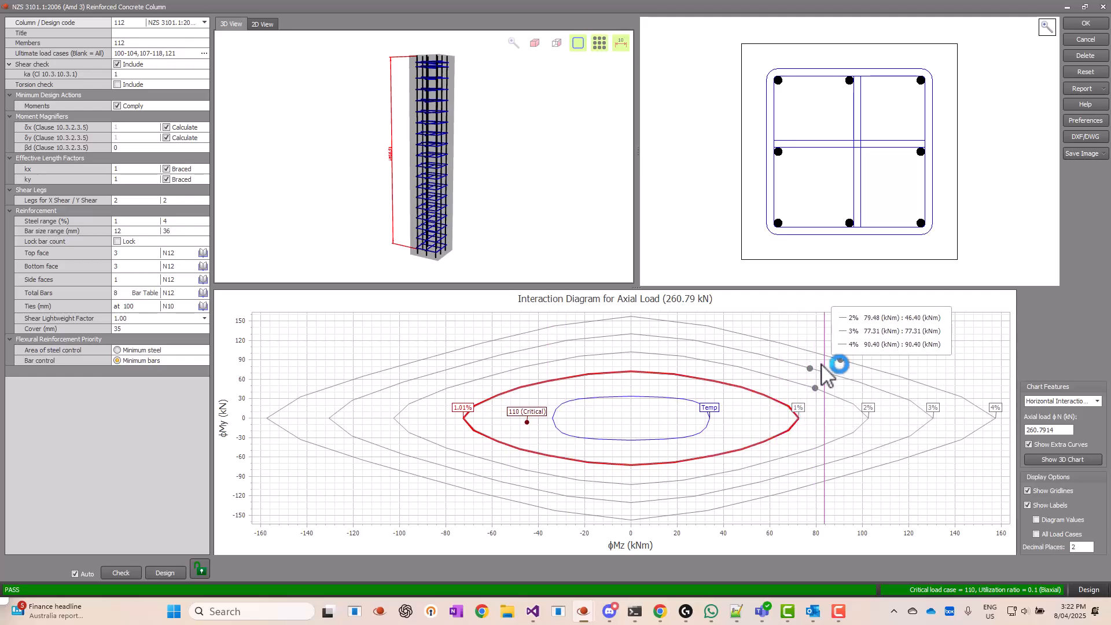
drag(638, 288, 638, 169)
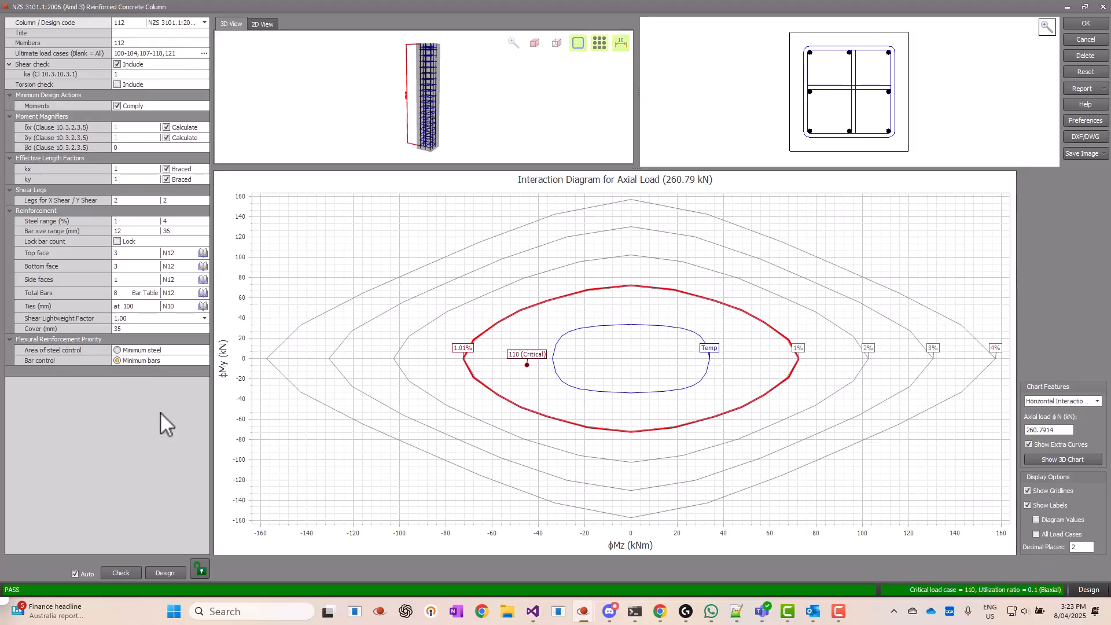
Step: Change all eight column bars in the bar table to N20 from the Australian reinforcing bar library
click(145, 293)
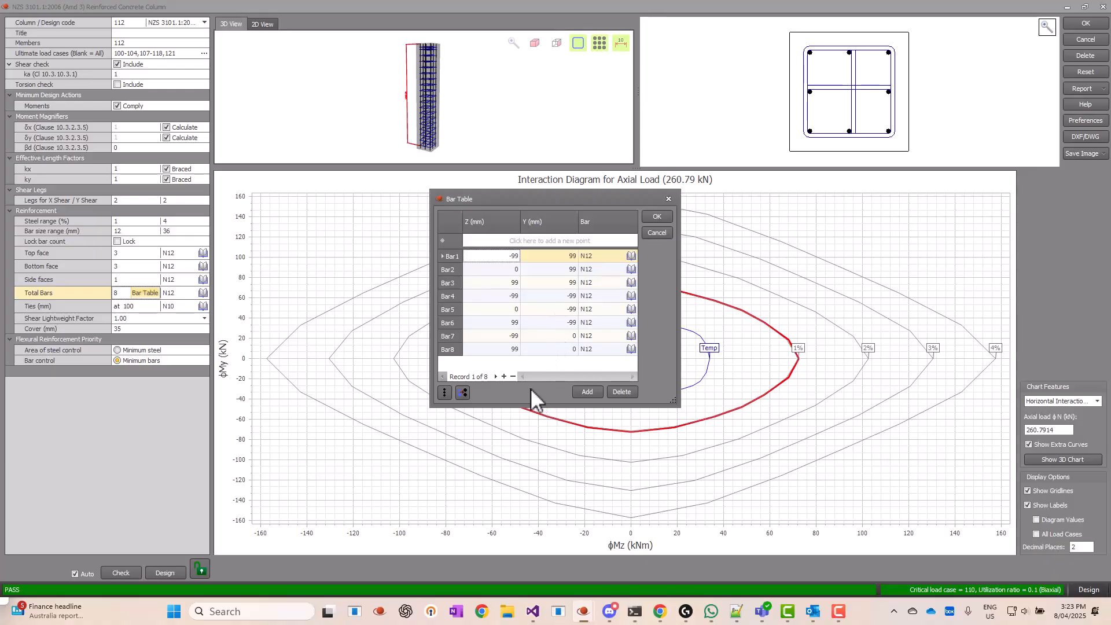
click(463, 393)
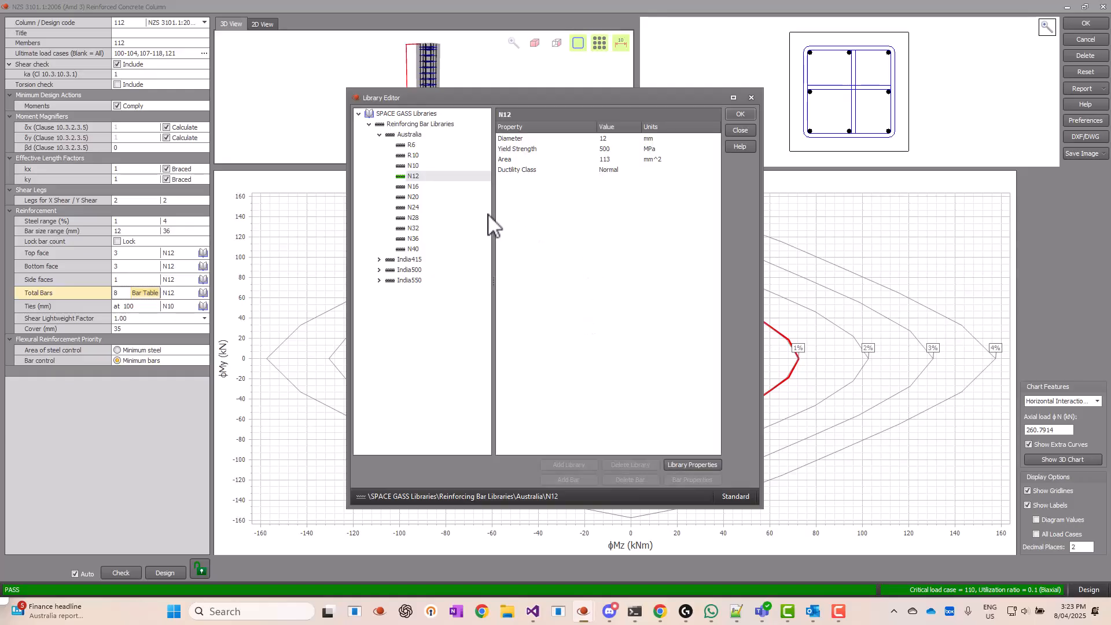
double_click(413, 197)
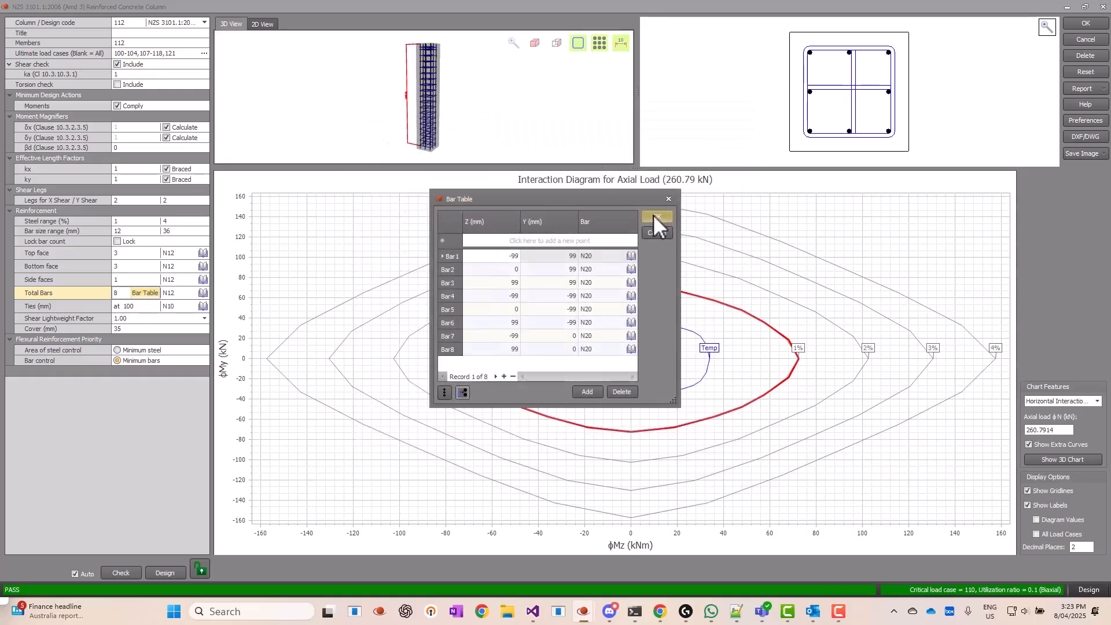
click(651, 215)
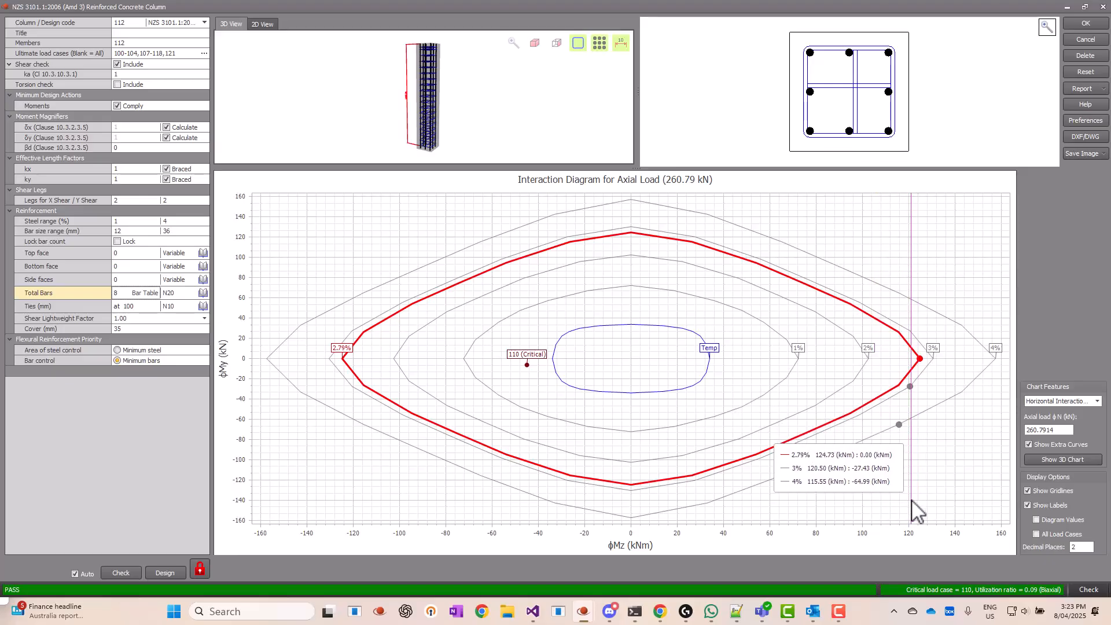
Step: Display the 3D interaction diagram for the N20 reinforcement and view the whole capacity surface
click(1049, 458)
scroll(699, 319, down, 3)
drag(700, 319, 639, 341)
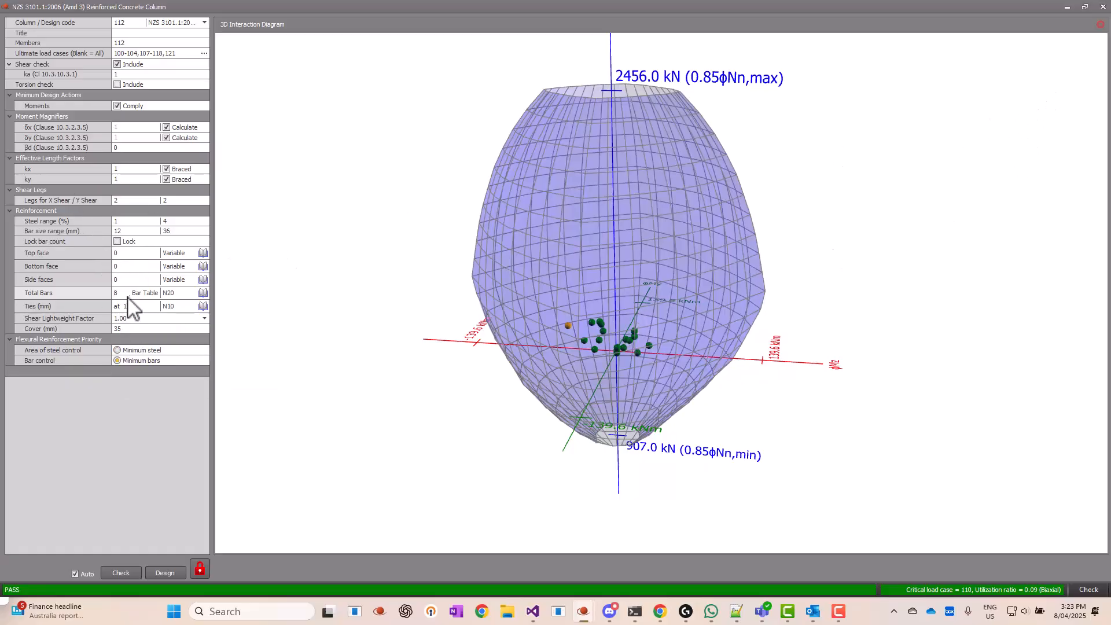
Step: Change all eight column bars in the bar table to R6 and examine the load points against the updated 3D capacity surface
click(143, 294)
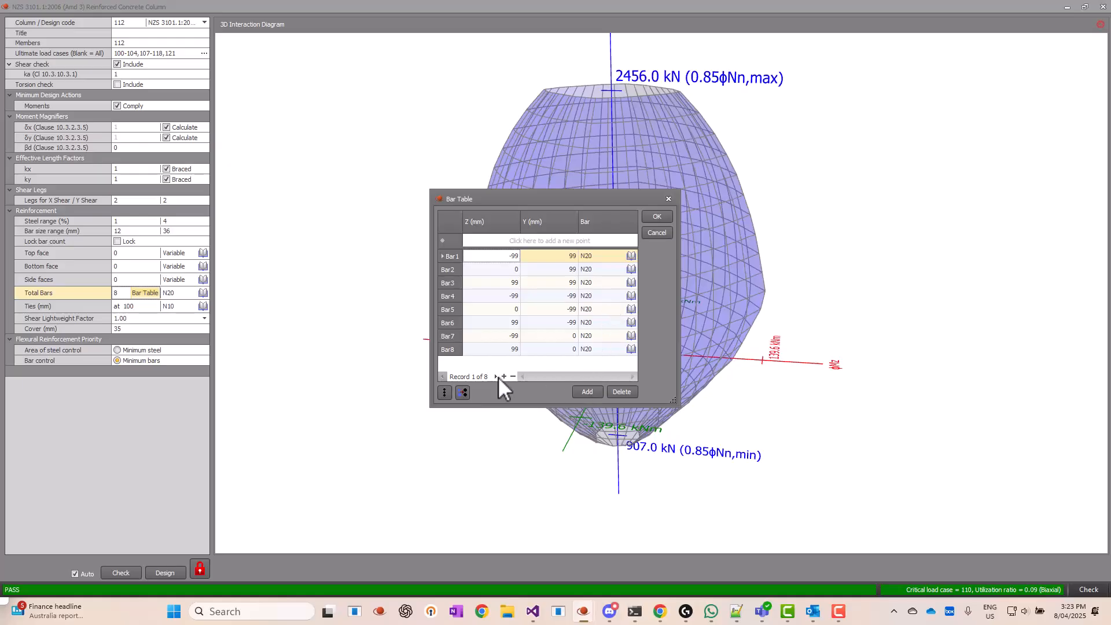
click(462, 393)
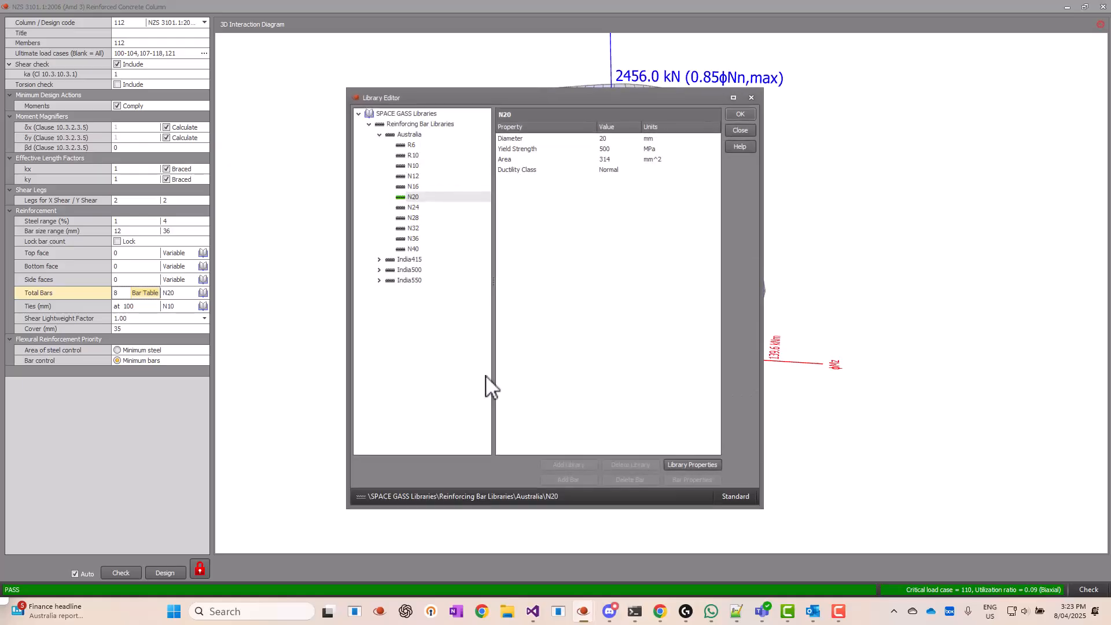
double_click(413, 146)
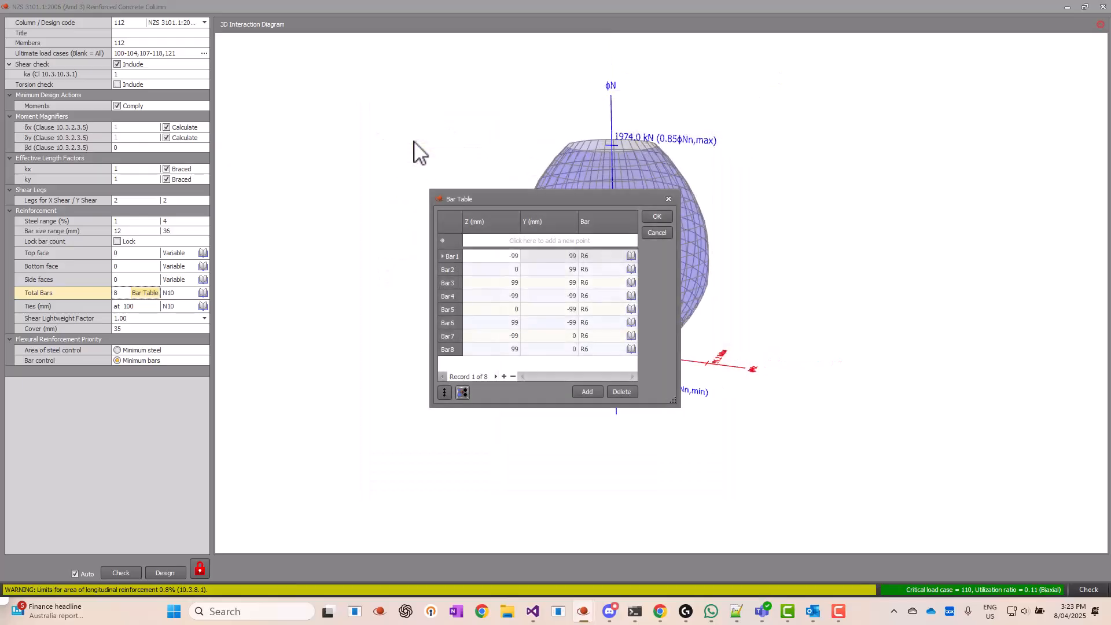
click(655, 215)
mouse_move(651, 270)
mouse_down()
mouse_move(695, 258)
mouse_move(702, 449)
mouse_move(670, 275)
mouse_move(660, 289)
mouse_up()
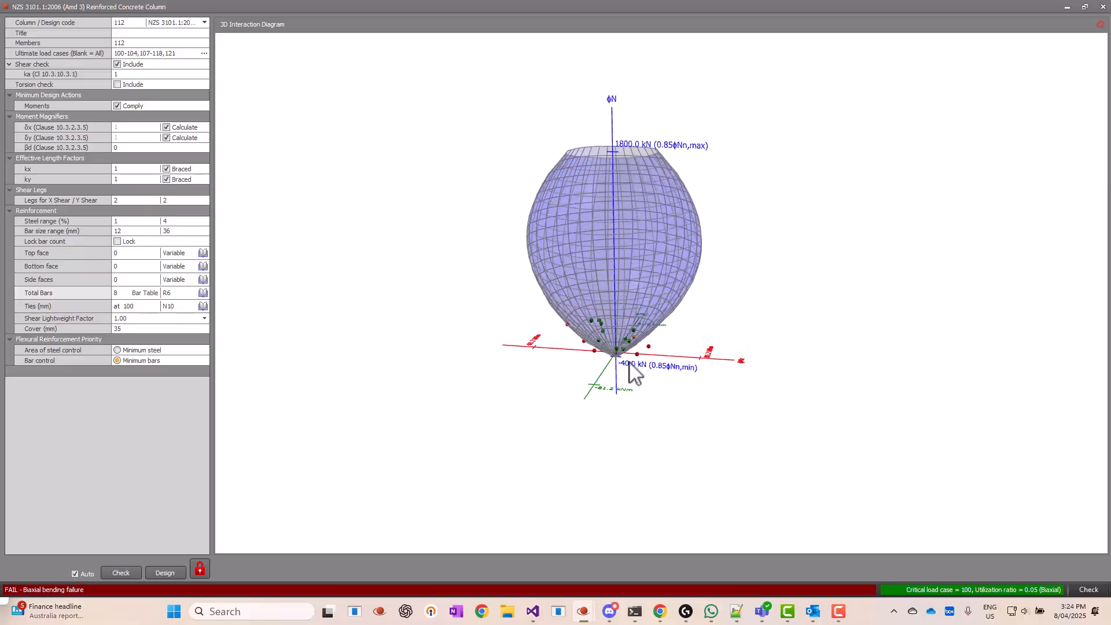
scroll(636, 370, up, 5)
drag(602, 362, 577, 384)
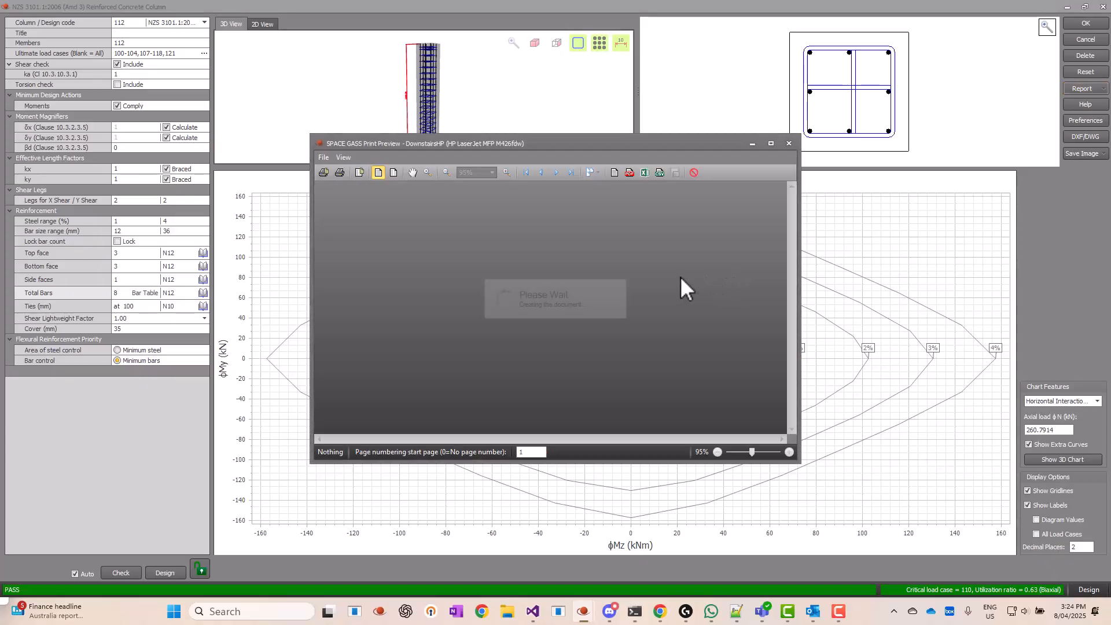
Step: Read through the previewed design report for column 112, including its design parameters and reinforcement
scroll(676, 289, down, 6)
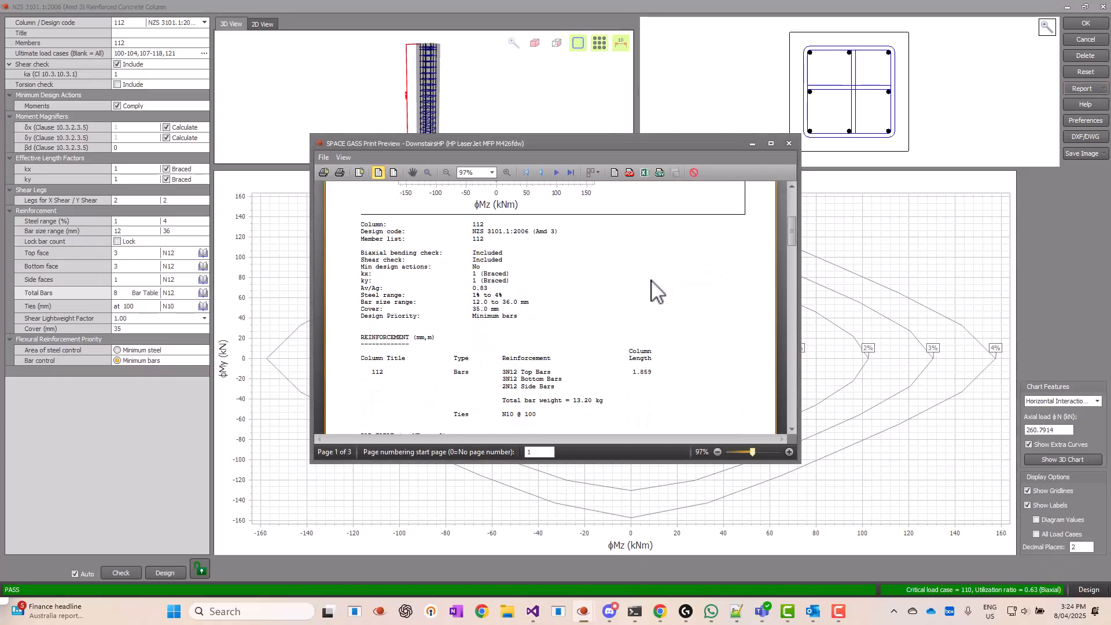
scroll(647, 284, down, 3)
scroll(648, 286, up, 2)
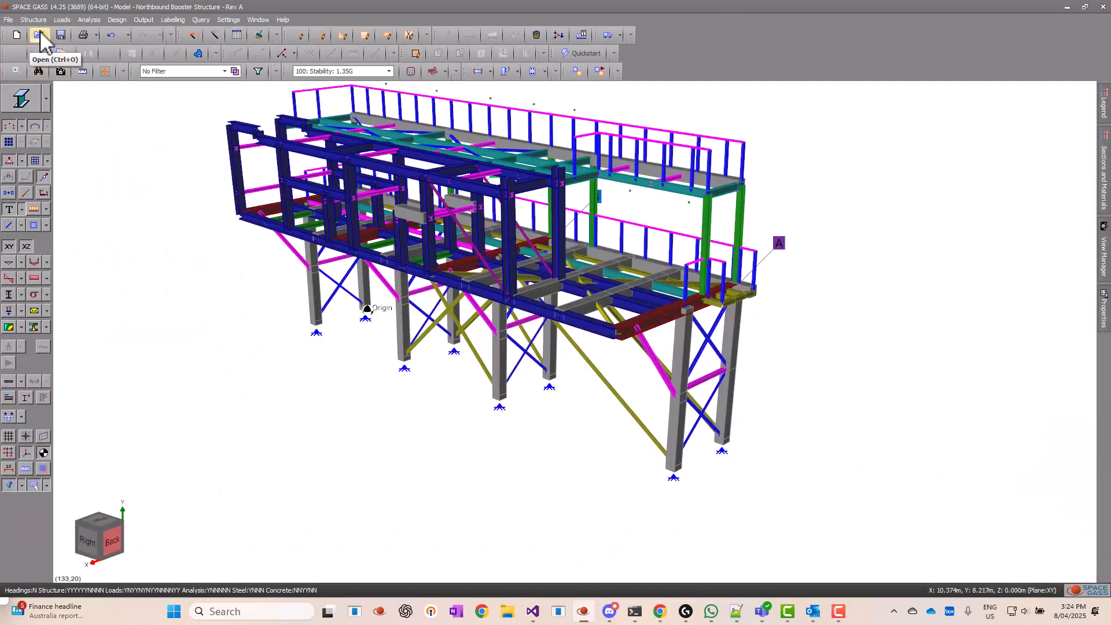
Step: Open the job file "column1395 - funny top shape.SG" from the NZ Concrete Column folder
click(39, 36)
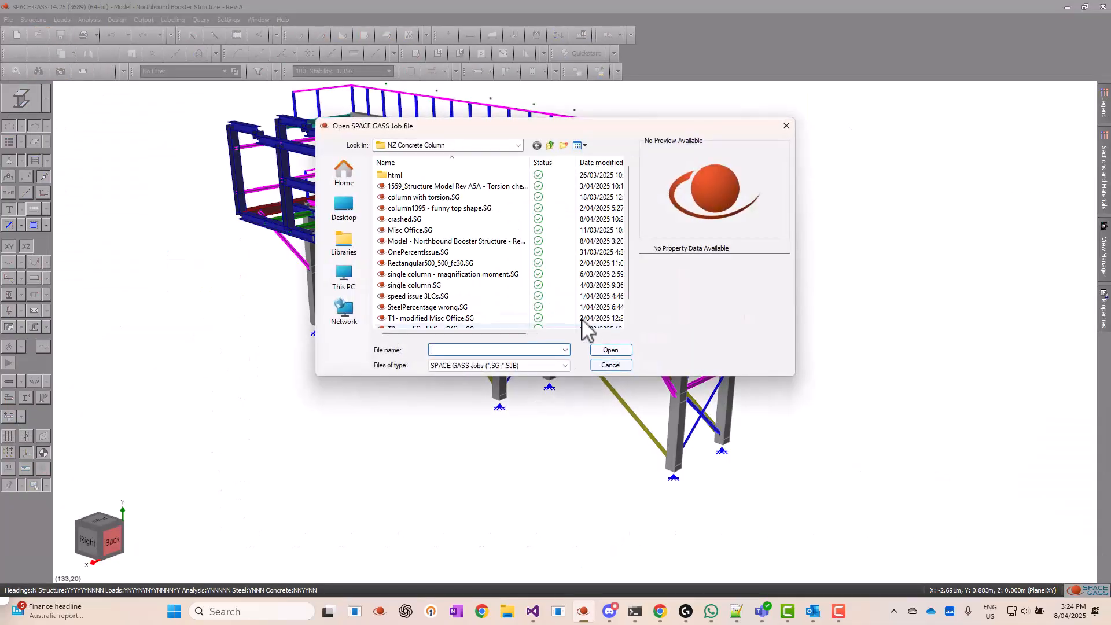
click(455, 186)
click(450, 197)
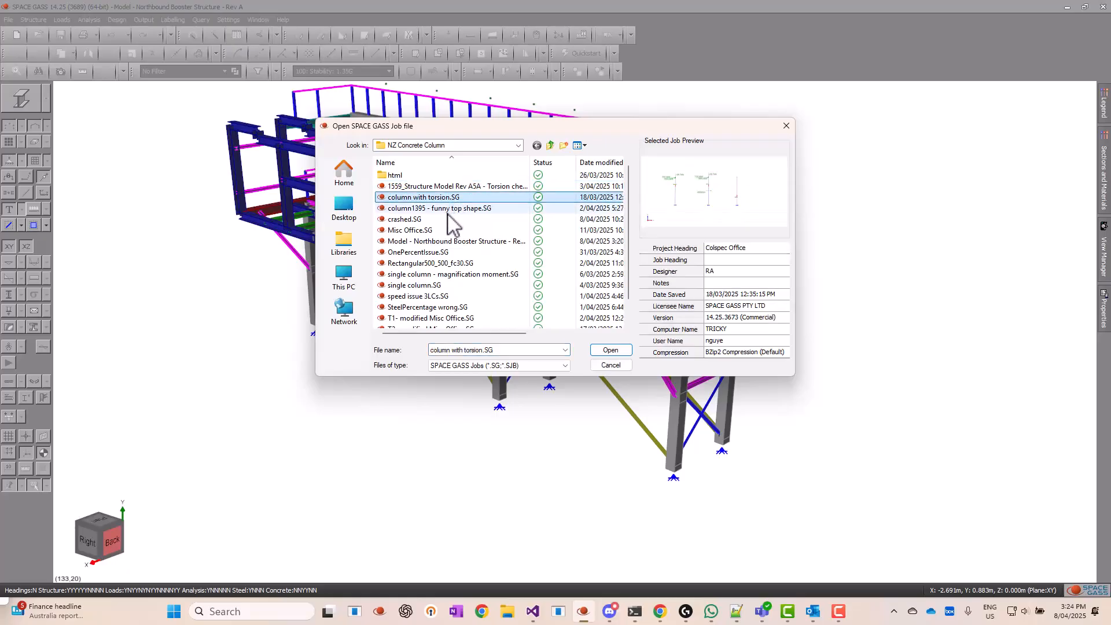
click(449, 209)
click(612, 350)
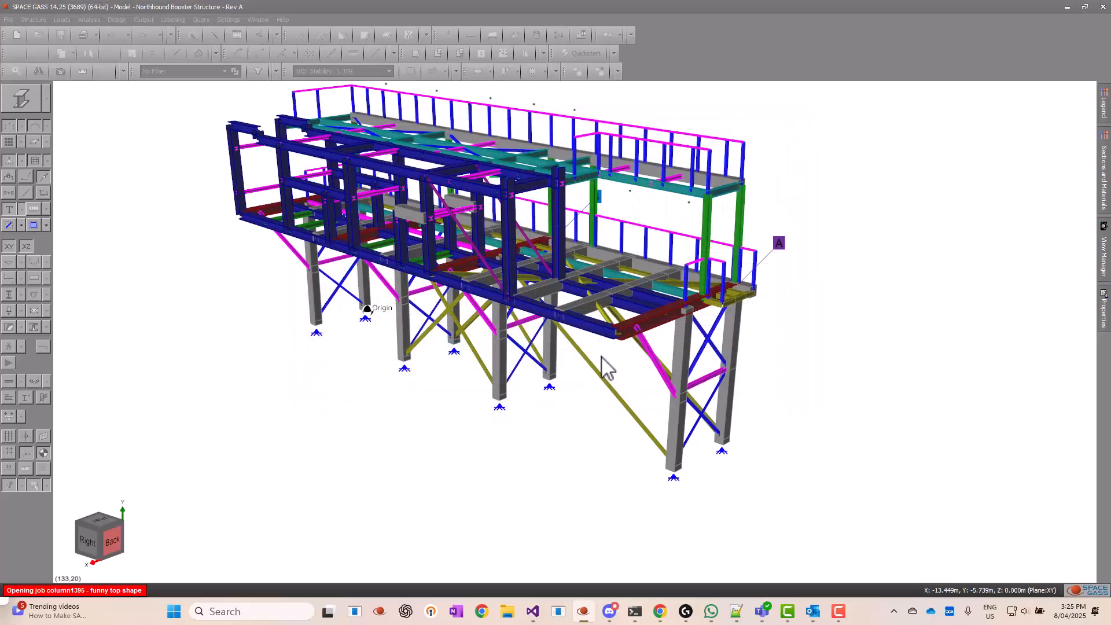
Step: Open the concrete column design for circular member 1395 between the base beams and the upper platform
drag(639, 423, 601, 380)
scroll(599, 404, down, 1)
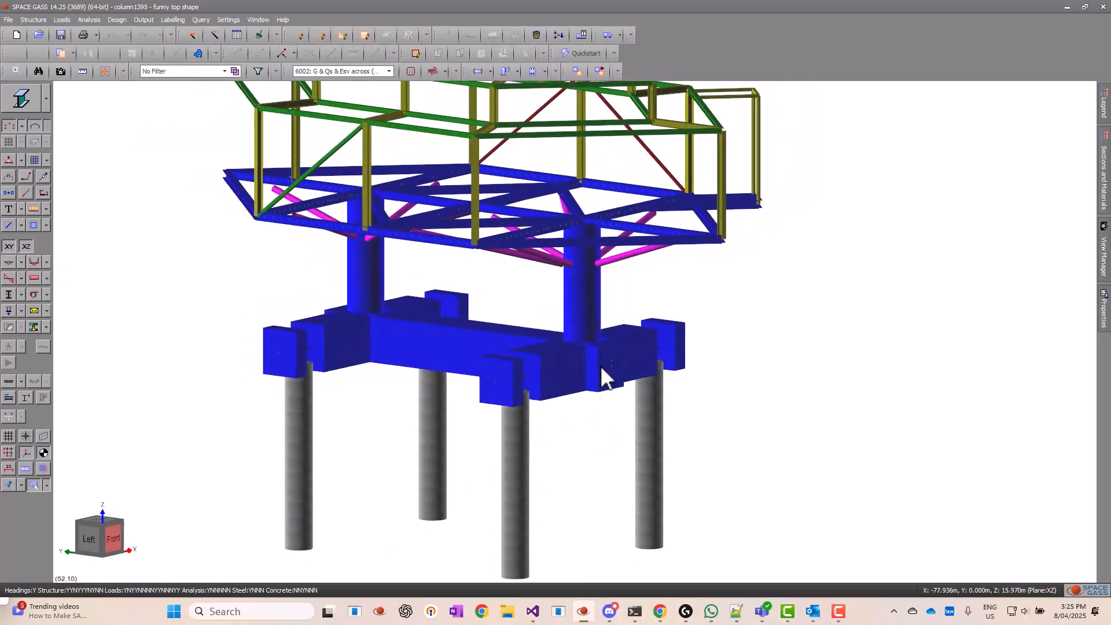
click(591, 321)
right_click(596, 301)
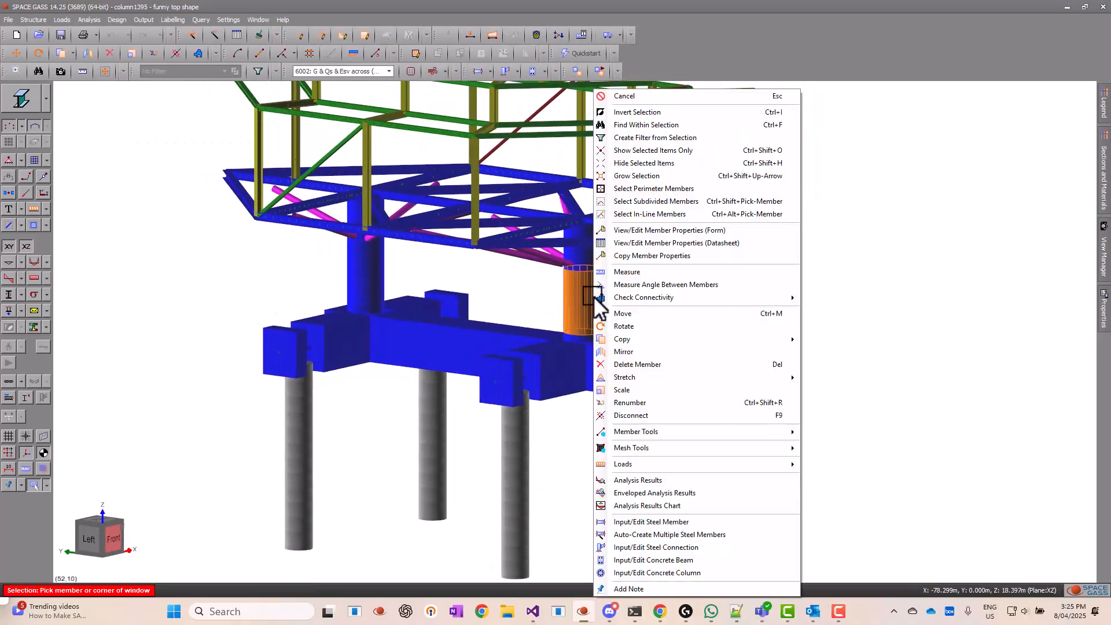
click(708, 571)
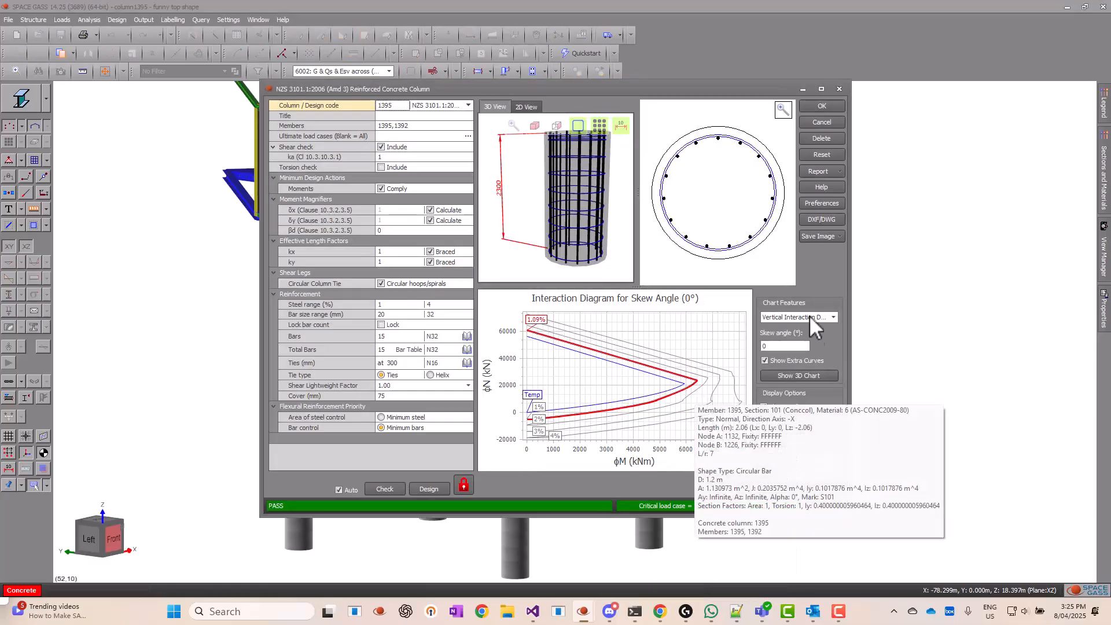
Step: Display the circular column's 3D interaction diagram and examine the shape of its capacity surface, including the cut-off top
click(804, 375)
scroll(689, 298, down, 15)
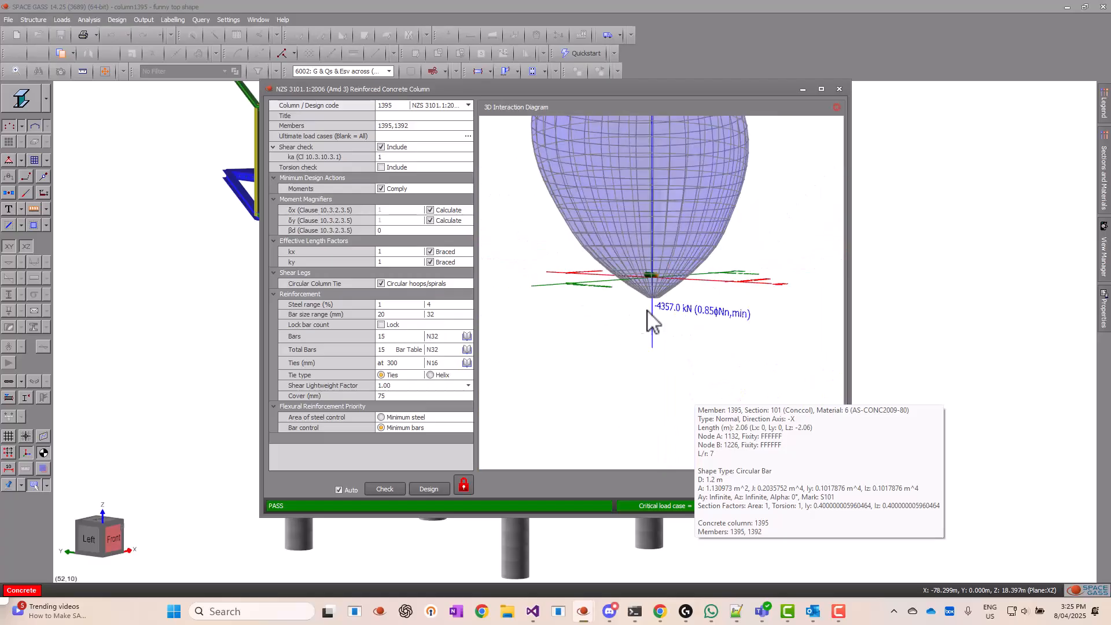
drag(648, 317, 620, 387)
drag(536, 365, 556, 246)
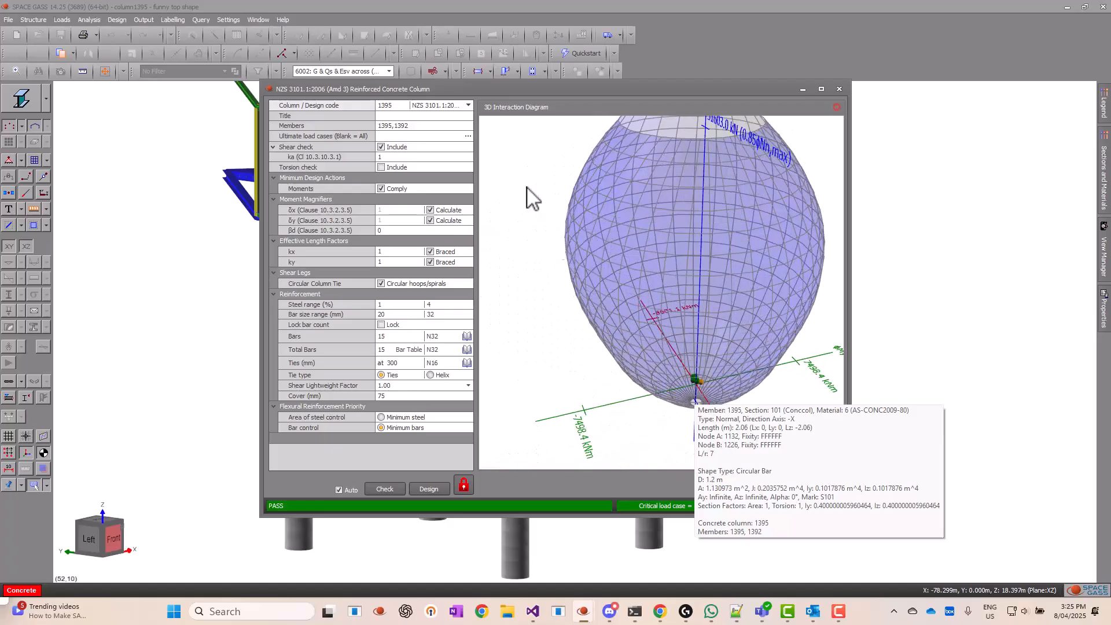
drag(495, 168, 826, 347)
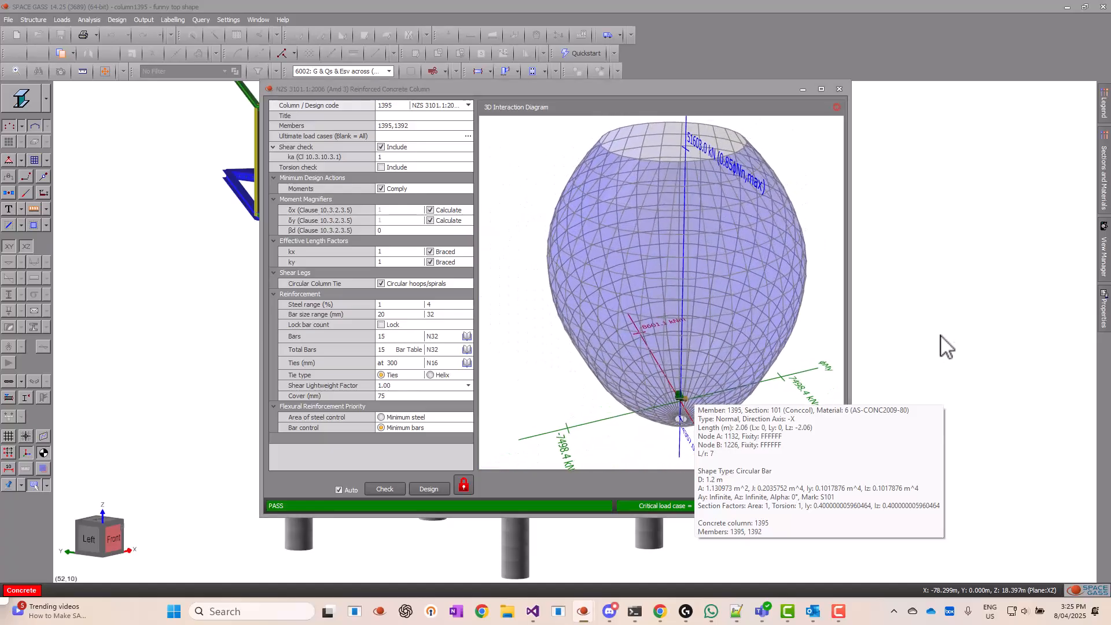